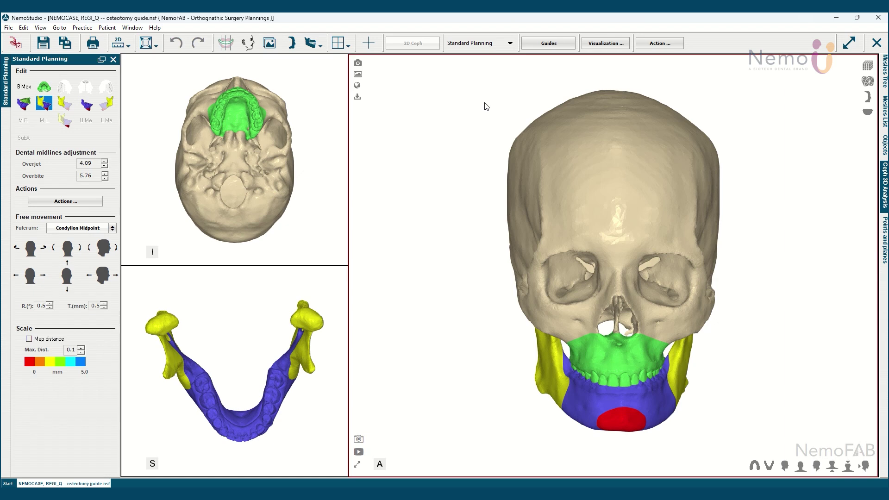
Open the Osteotomy guides design and keep OstMandChinType as the osteotomy.
left_click(560, 46)
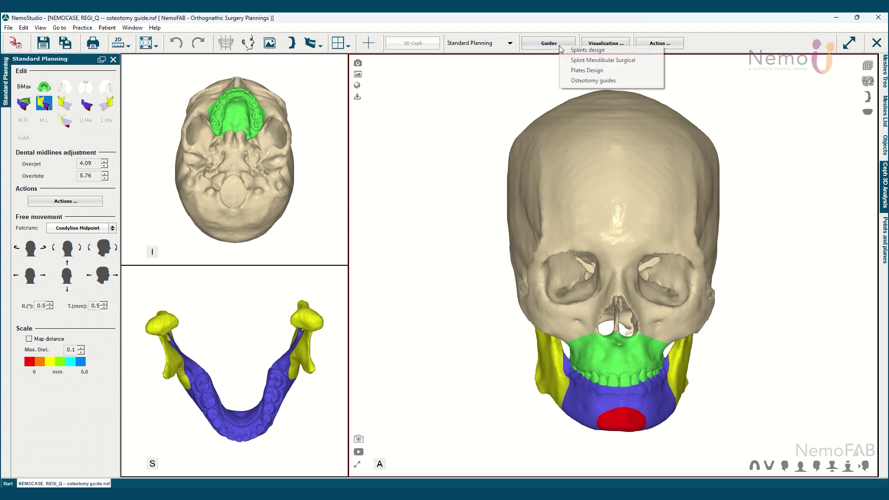
left_click(614, 81)
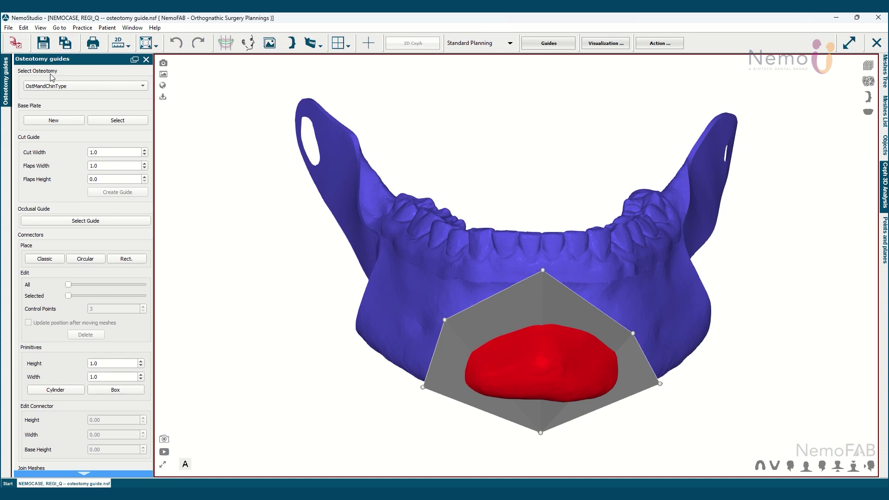
left_click(84, 88)
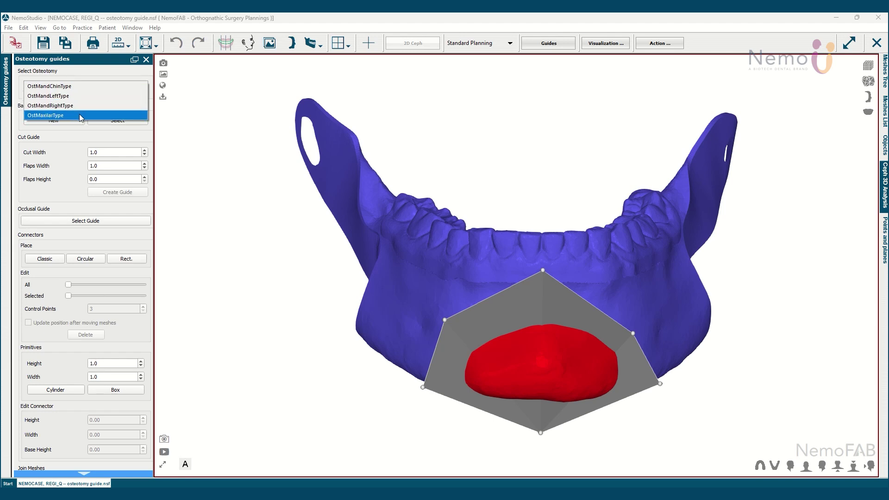
left_click(271, 239)
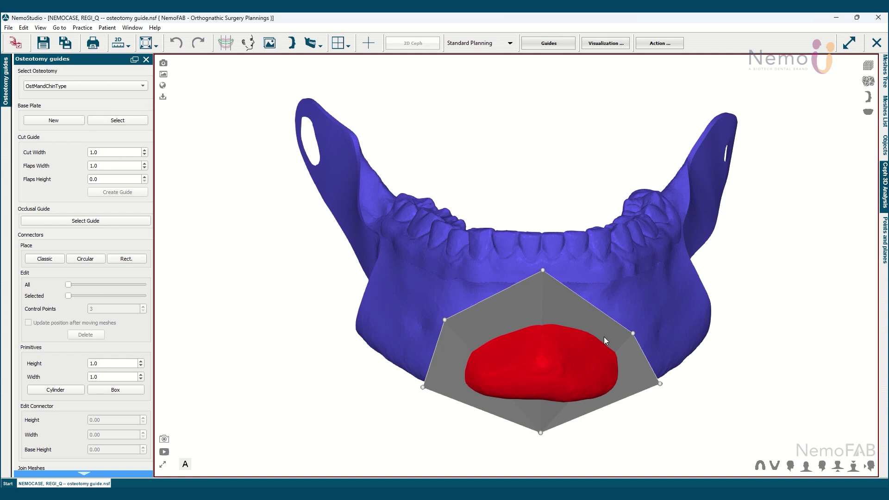
Start a new base plate and use the Mandible Prepared mesh as its initial model.
left_click_drag(631, 320, 628, 383)
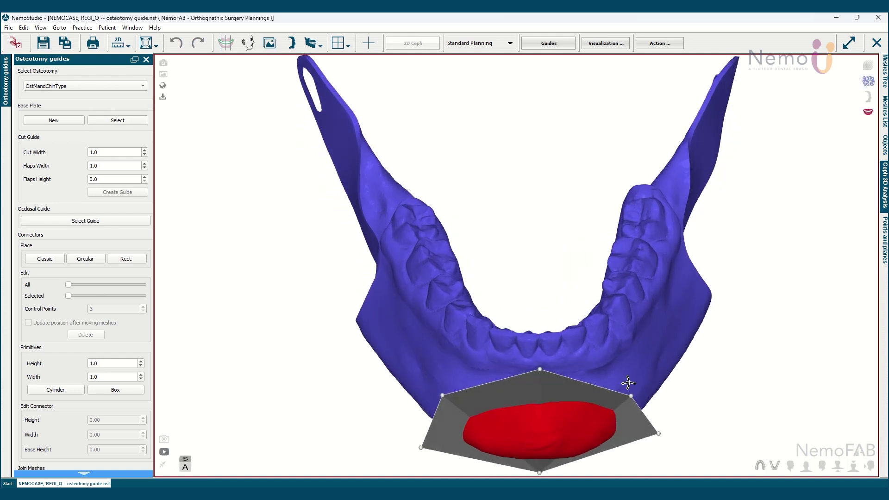
scroll(628, 383, "up", 2)
middle_click_drag(628, 382, 590, 309)
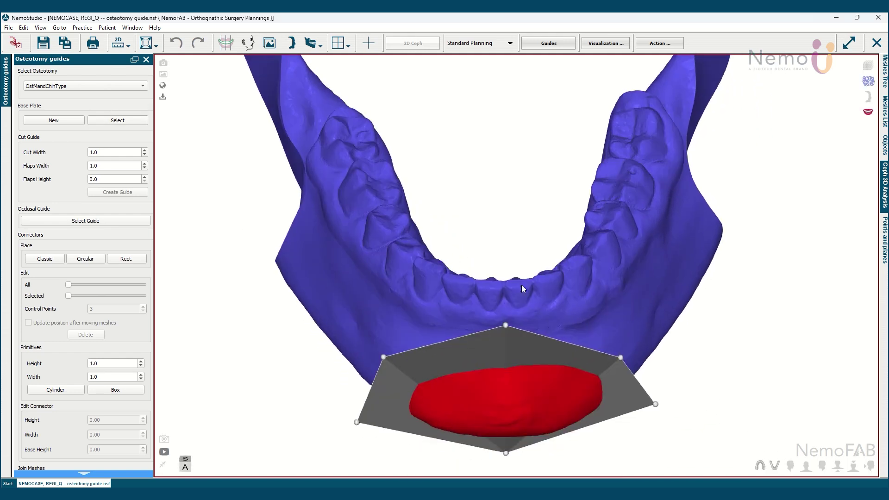
left_click(52, 121)
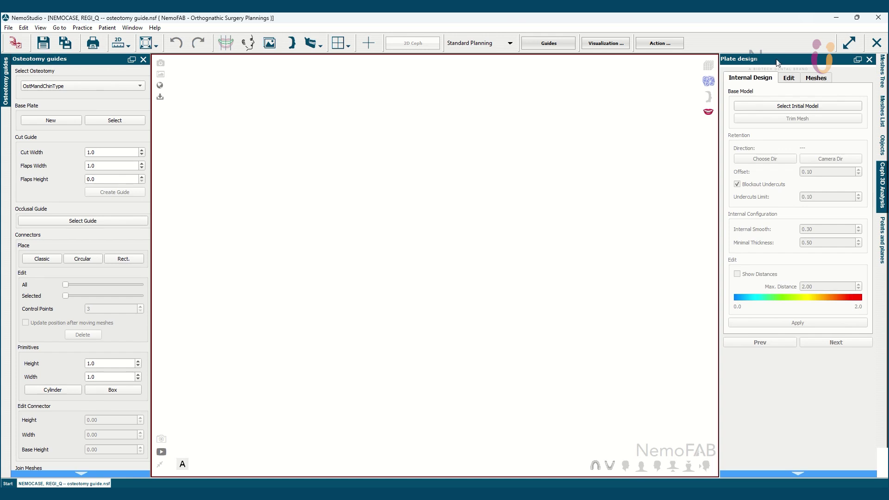
left_click(778, 105)
scroll(428, 312, "down", 5)
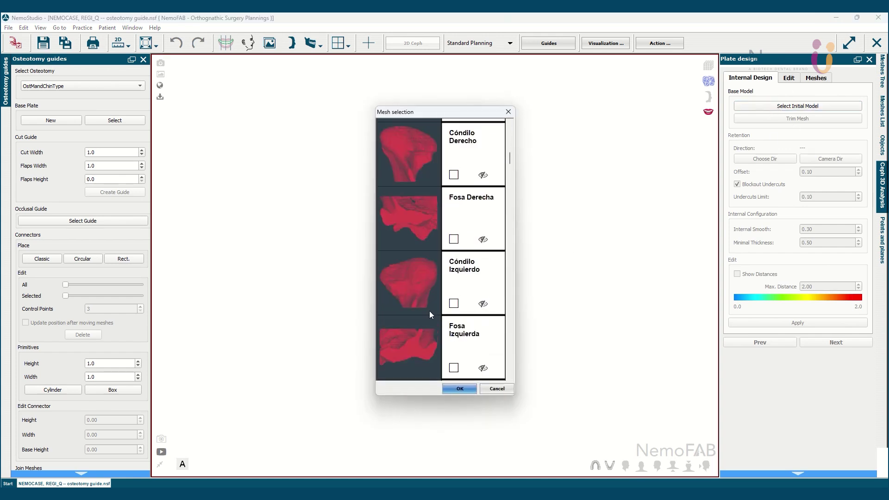
scroll(430, 314, "down", 3)
scroll(430, 313, "up", 3)
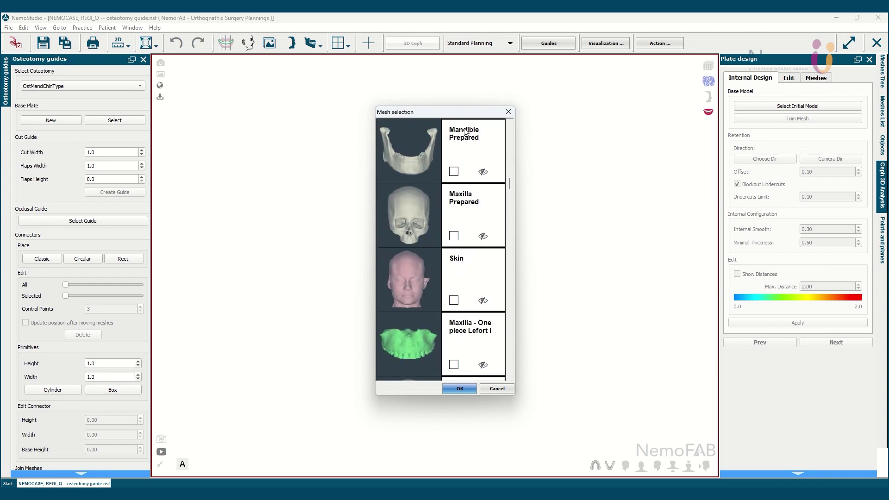
left_click(453, 171)
left_click(459, 389)
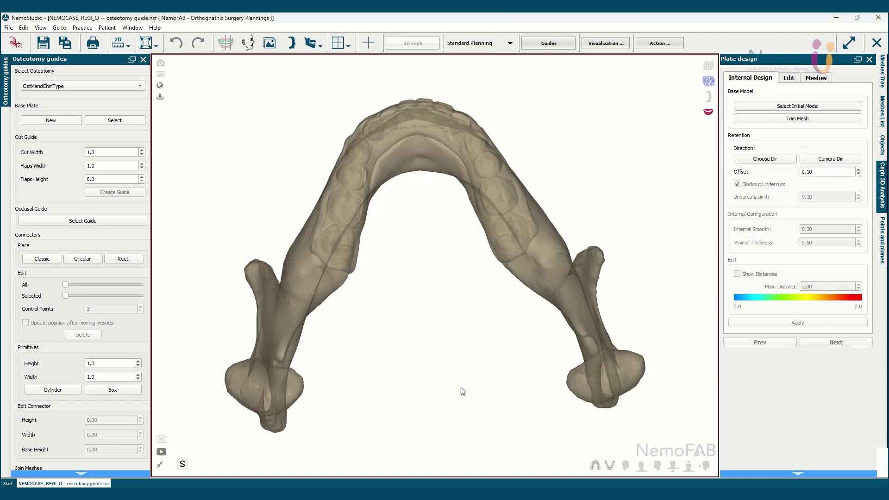
Make the semi-transparent mandible mesh fully opaque.
right_click(593, 337)
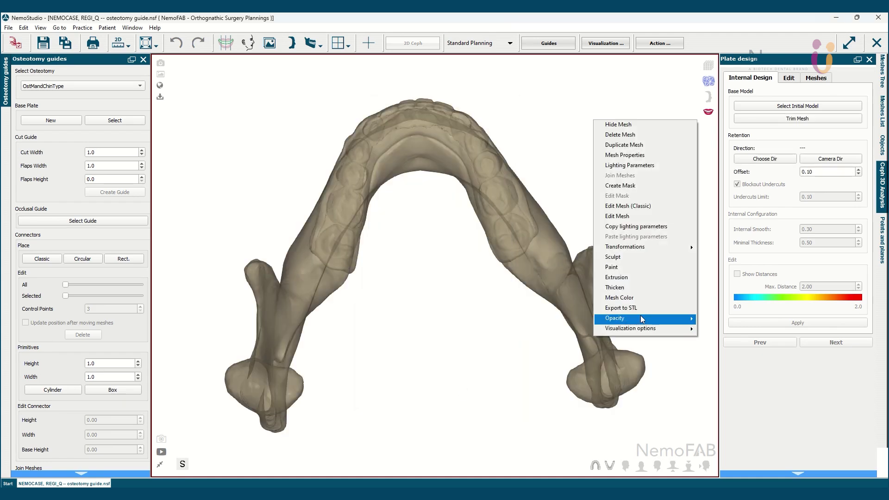
mouse_move(646, 318)
left_click(718, 360)
Set the plate's insertion direction from the camera, viewing the mandible from the front and slightly above.
left_click(634, 467)
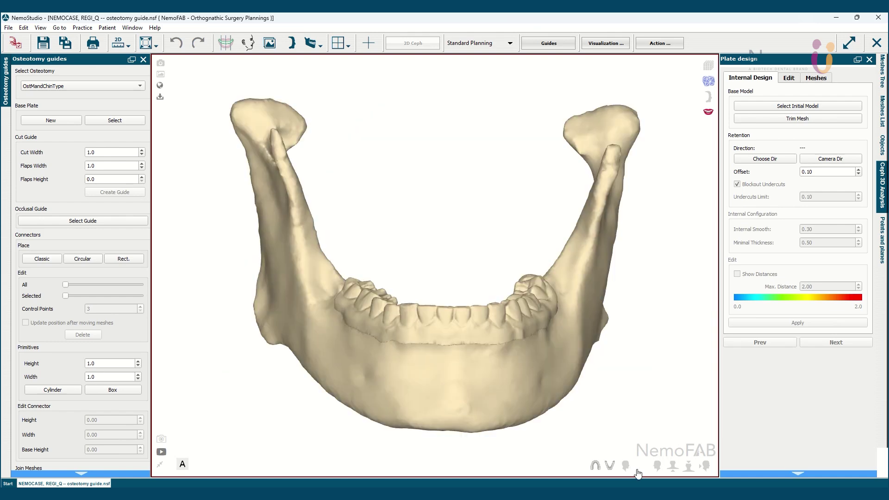
mouse_move(604, 221)
left_mouse_down()
mouse_move(582, 238)
mouse_move(578, 257)
mouse_move(598, 218)
left_mouse_up()
scroll(602, 206, "up", 3)
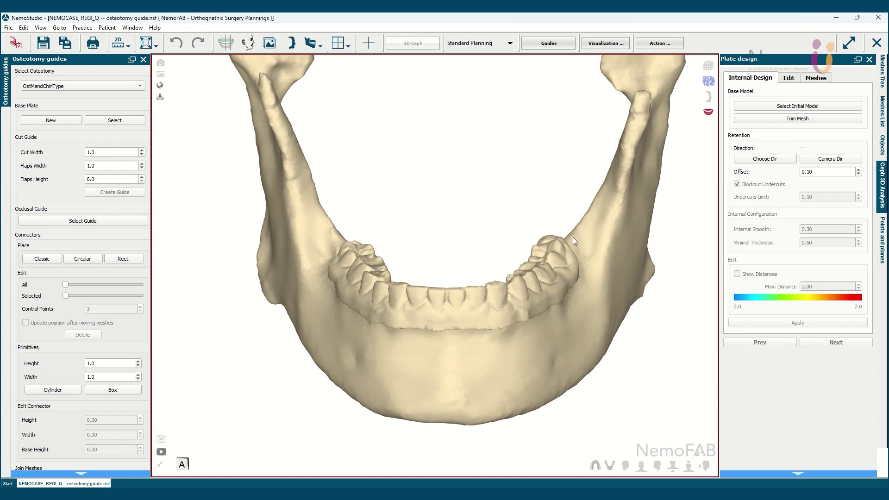
left_click_drag(549, 343, 512, 310)
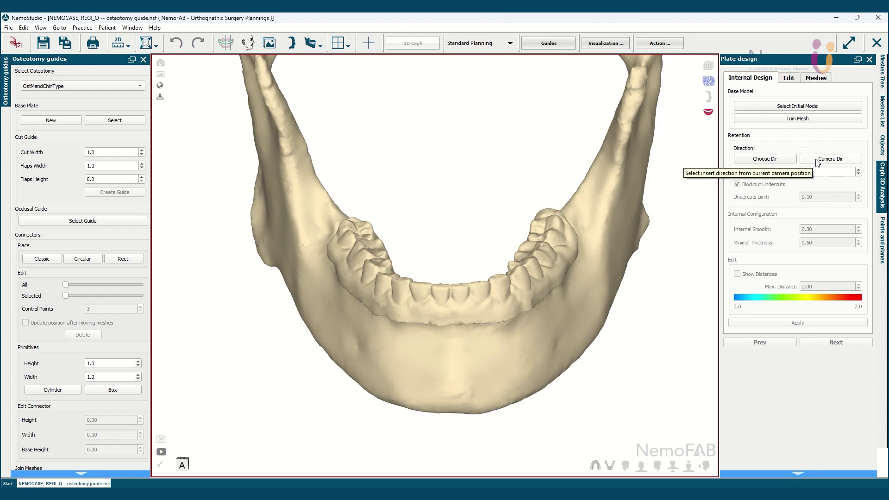
left_click(783, 160)
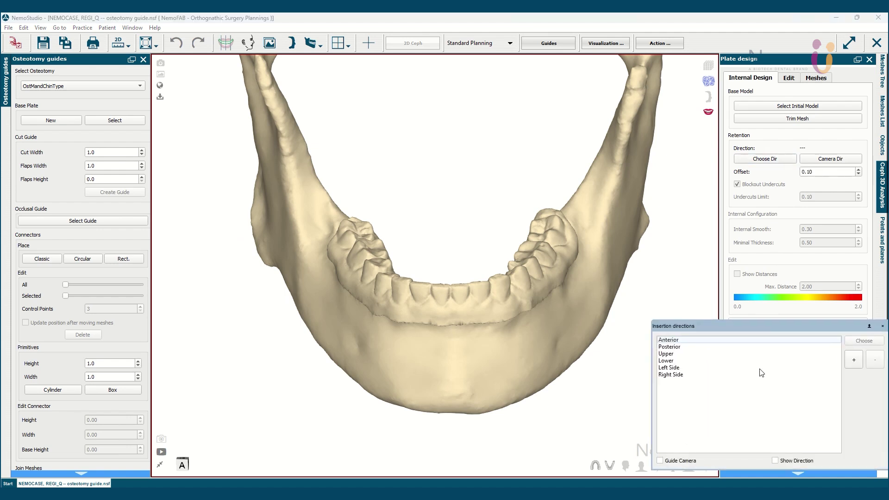
left_click(881, 327)
left_click(826, 157)
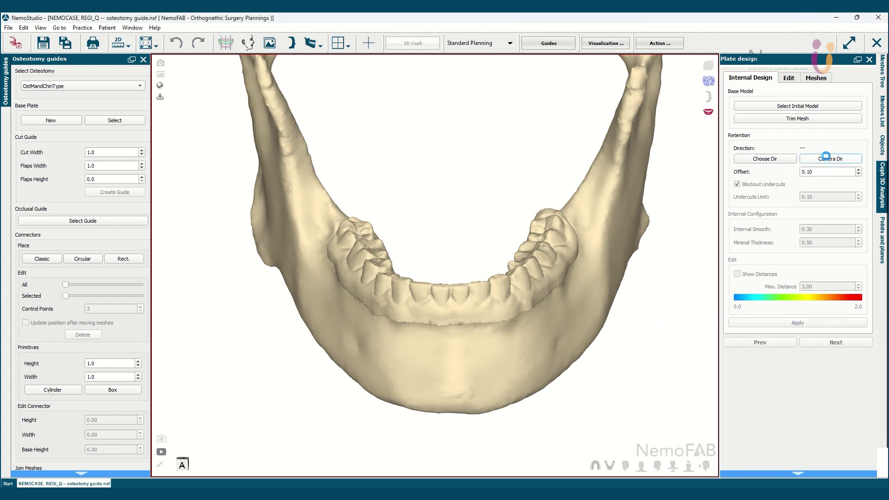
mouse_move(473, 211)
left_mouse_down()
mouse_move(473, 223)
mouse_move(475, 201)
left_mouse_up()
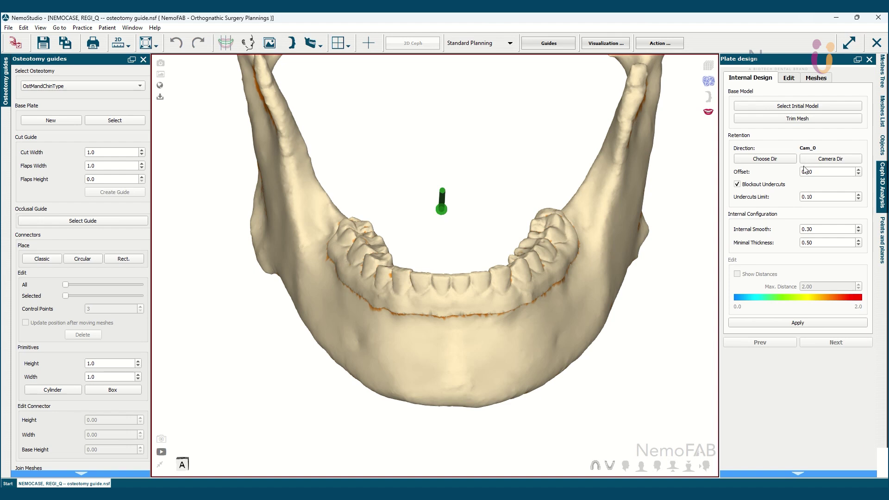
Apply the internal design with Blockout Undercuts enabled and advance to the external design.
left_click(737, 185)
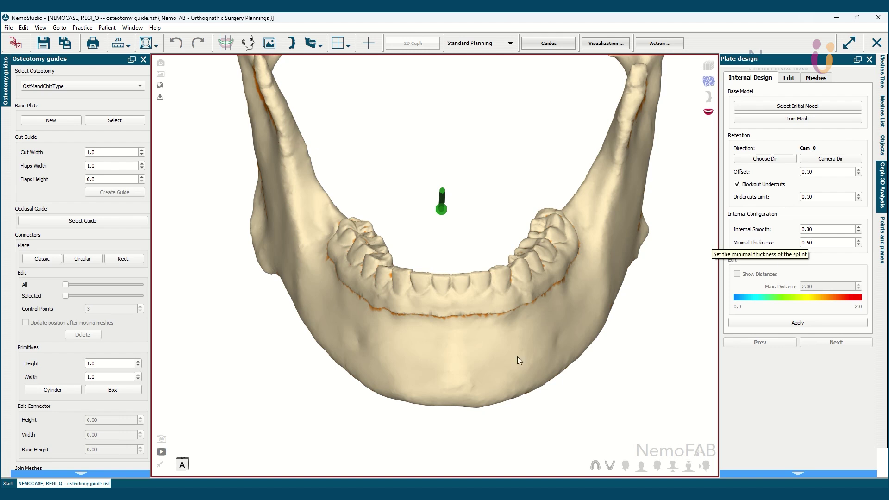
left_click(796, 323)
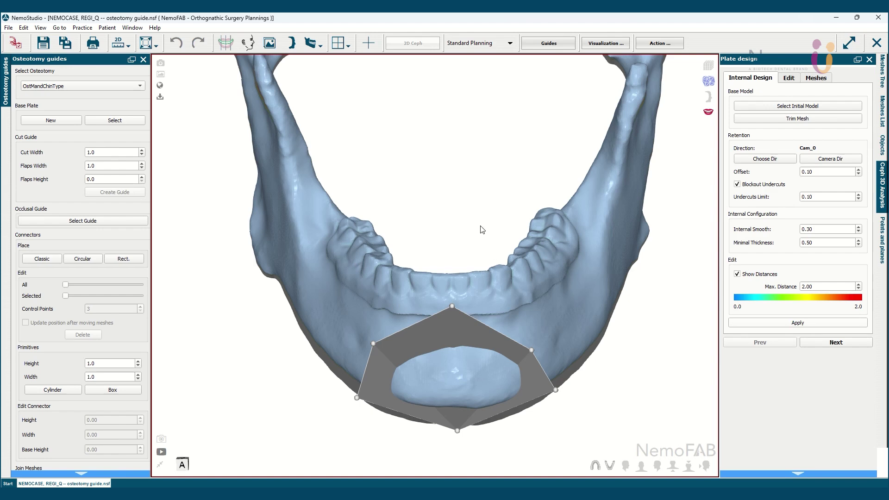
left_click_drag(457, 210, 451, 192)
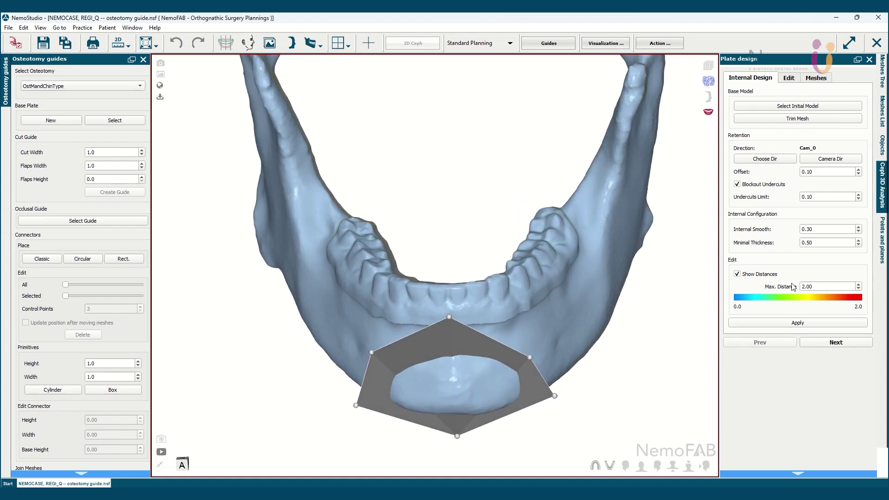
left_click(836, 343)
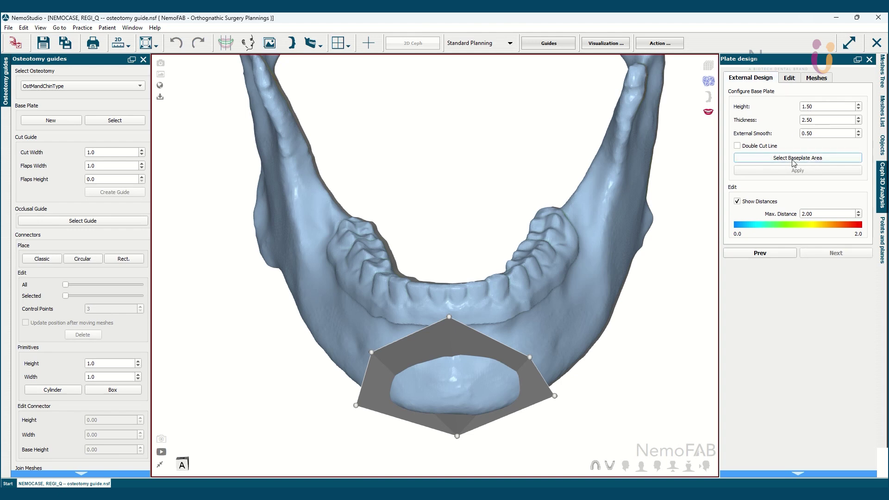
Trace the baseplate area as a curve across the front of the chin around the osteotomy, and end it.
left_click_drag(511, 337, 359, 390)
left_click(359, 389)
left_click_drag(500, 427, 471, 395)
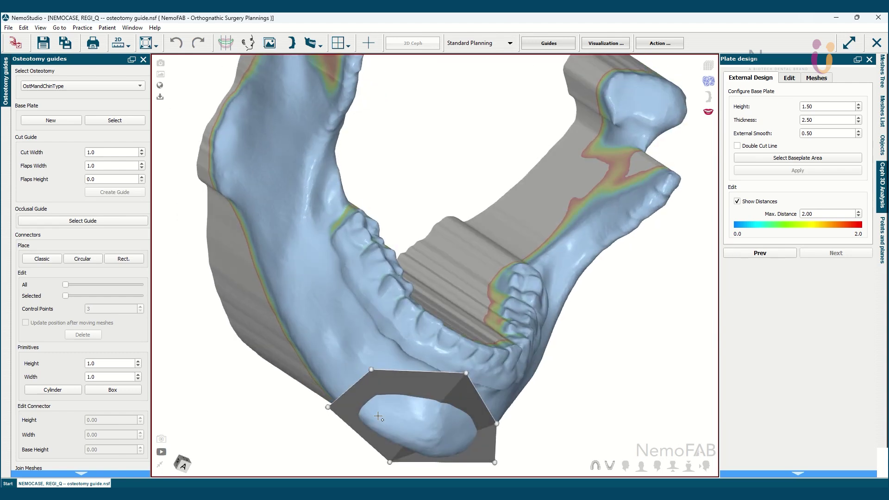
left_click(366, 410)
left_click(395, 417)
left_click(433, 426)
left_click_drag(437, 428, 495, 385)
left_click(463, 363)
left_click(489, 378)
left_click(503, 388)
left_click(522, 378)
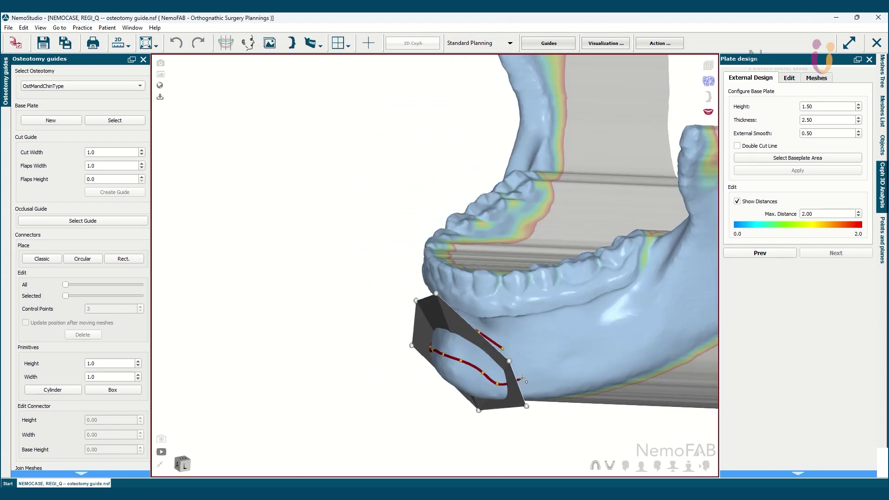
left_click(506, 352)
right_click(506, 353)
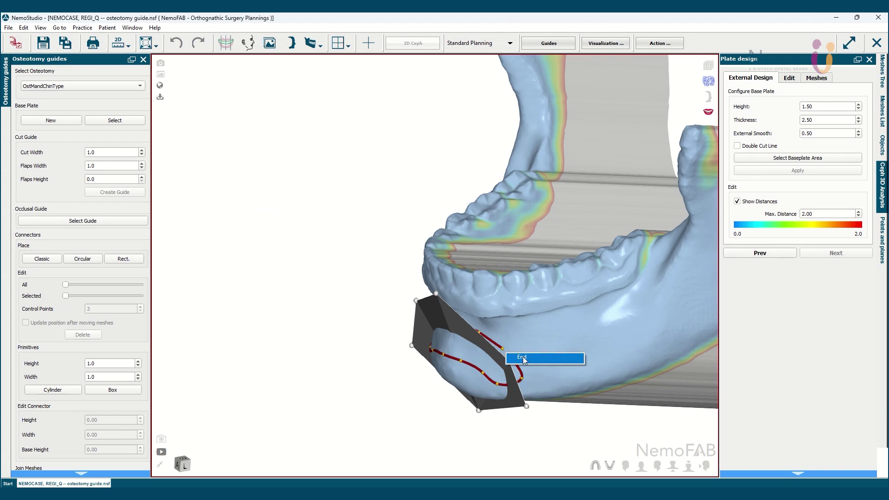
left_click(523, 357)
Generate the baseplate's external surface from the traced curve with 1.50 height and 2.50 thickness, and advance to Splint Build.
left_click_drag(524, 358, 469, 450)
left_click_drag(504, 364, 504, 362)
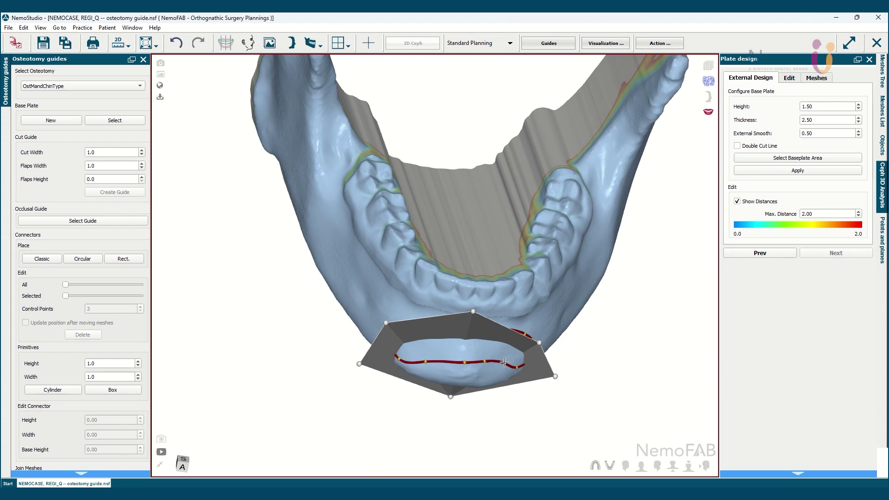
scroll(504, 361, "up", 5)
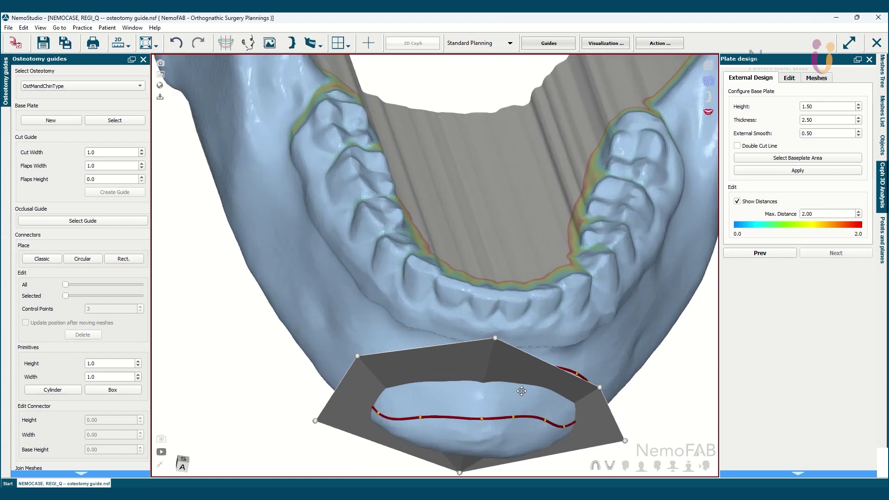
left_click_drag(506, 356, 517, 379)
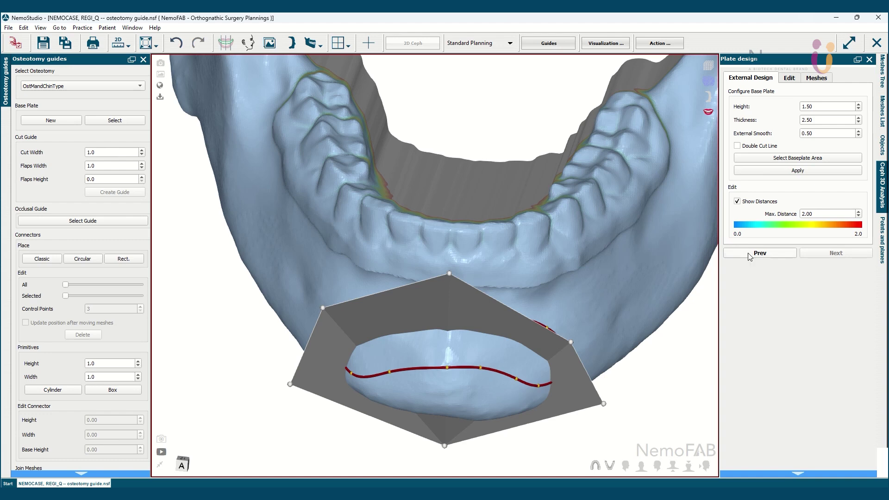
left_click(811, 170)
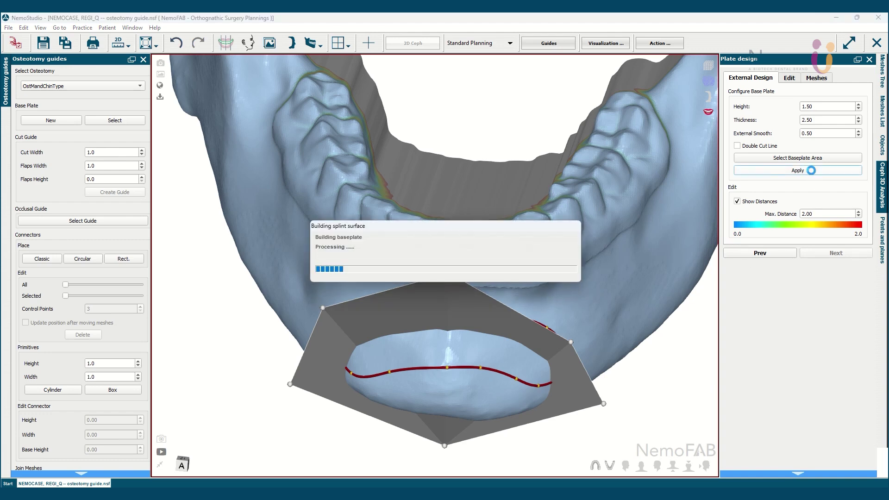
left_click_drag(541, 297, 545, 266)
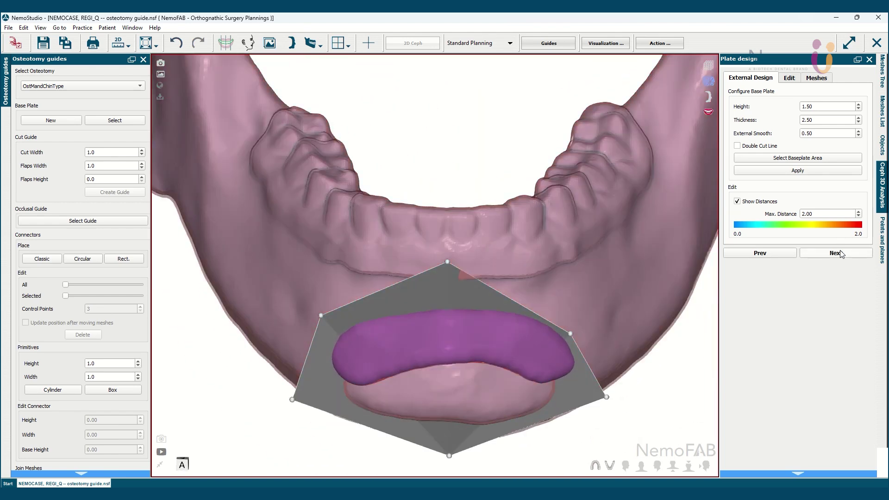
left_click(841, 253)
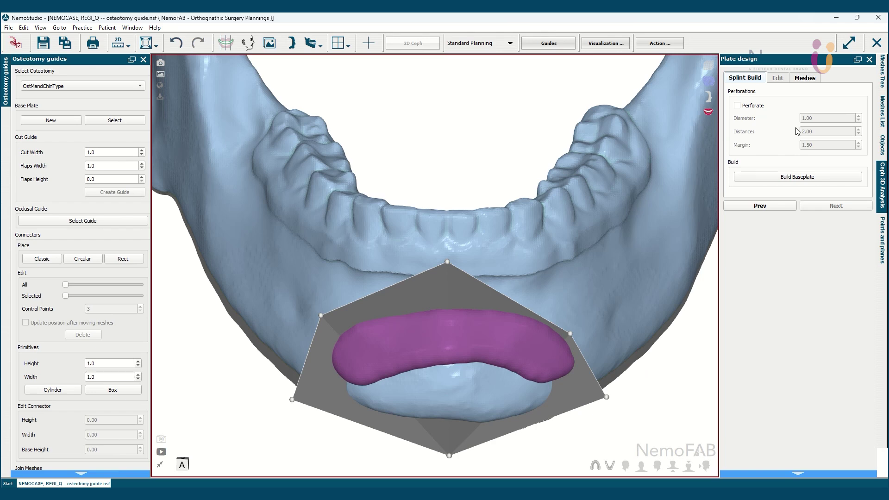
Hide and reshow the Splint External Mesh to check it against the internal mesh.
left_click(801, 79)
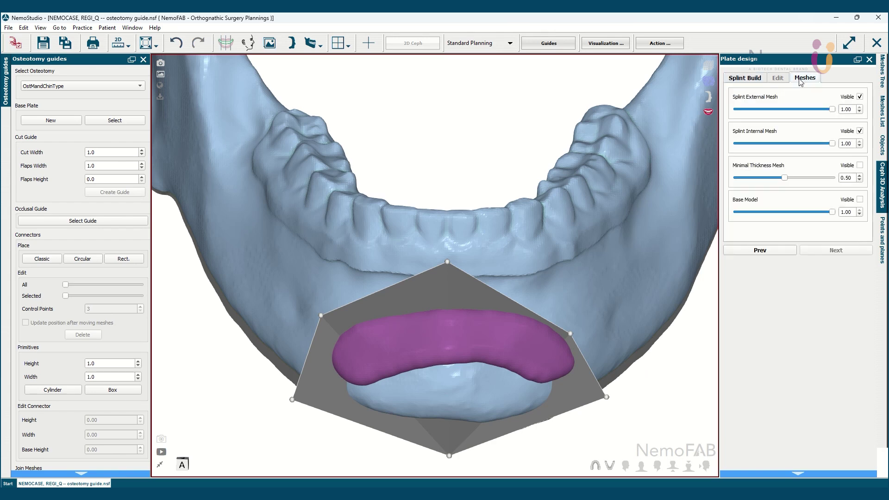
left_click(860, 97)
left_click(860, 97)
left_click(747, 79)
Build the baseplate without perforations under the name Prosthetic Base, and close the plate design.
left_click(793, 177)
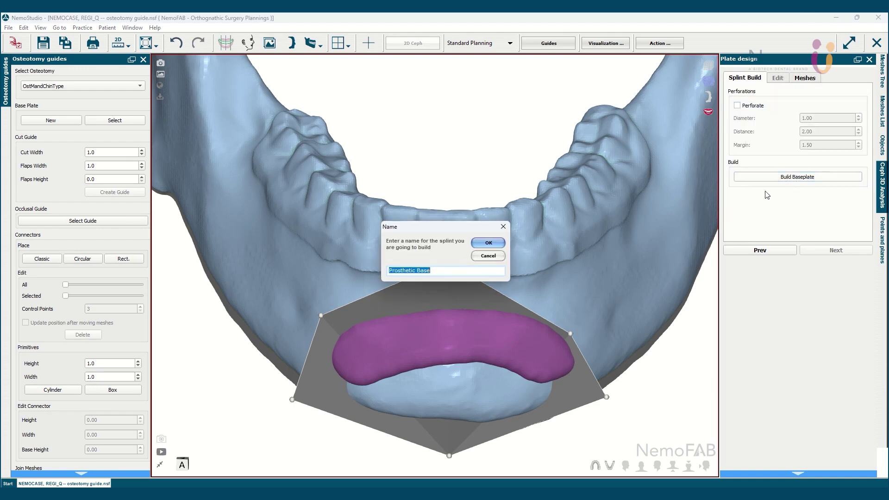
left_click(486, 244)
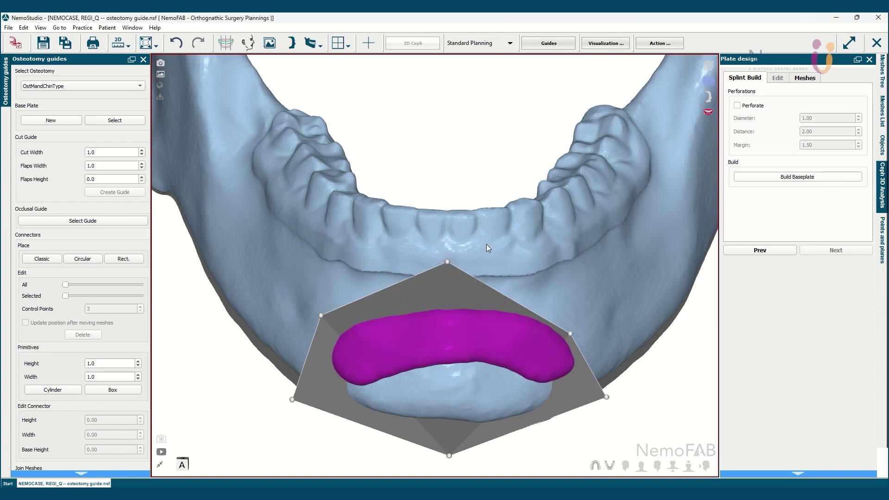
mouse_move(520, 226)
left_mouse_down()
mouse_move(501, 321)
mouse_move(514, 222)
left_mouse_up()
left_click(870, 60)
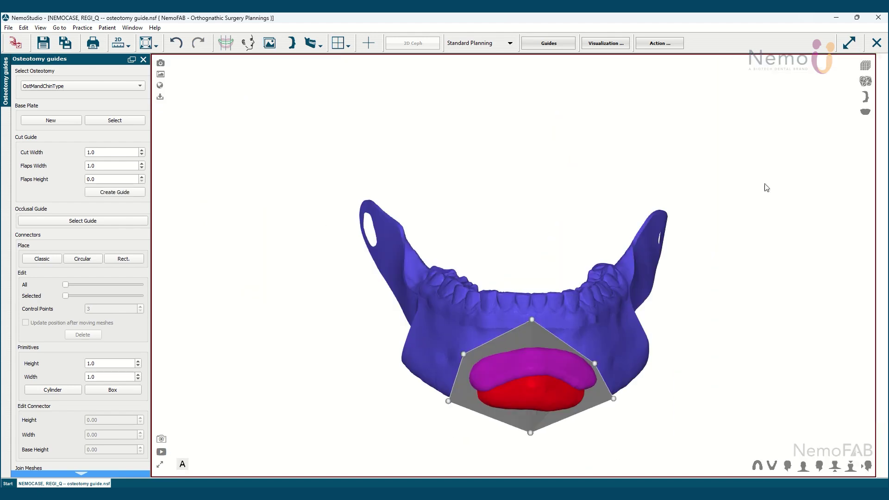
left_click_drag(529, 252, 459, 242)
middle_click_drag(460, 243, 391, 210)
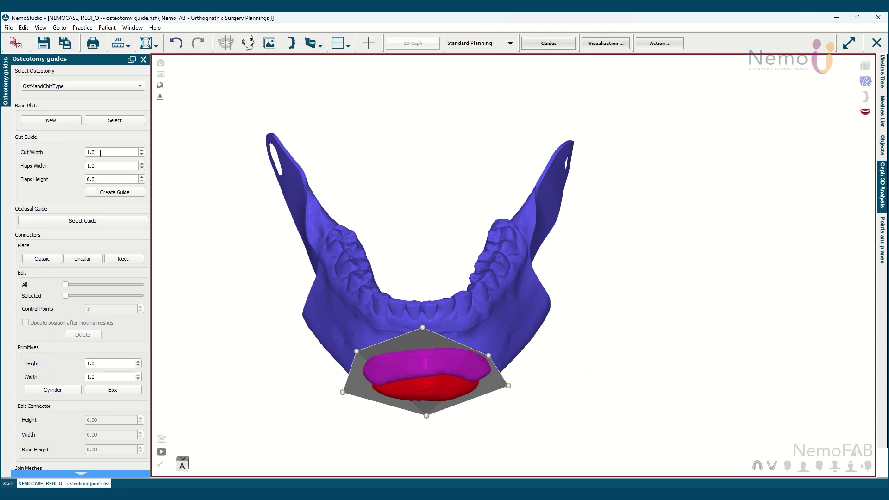
Create the cut guide on the baseplate with 1.0 cut width, 1.0 flaps width and 0.0 flaps height, and check it from several angles.
left_click_drag(328, 201, 334, 241)
scroll(345, 257, "up", 3)
middle_click_drag(357, 267, 473, 108)
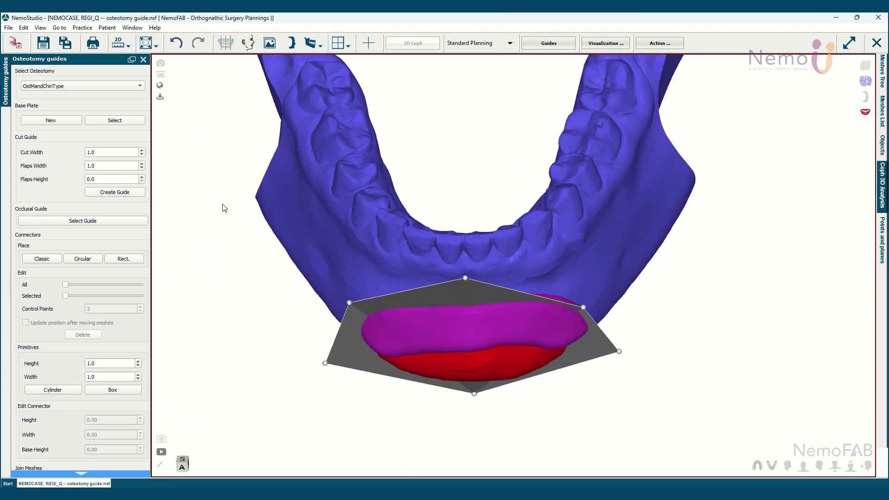
left_click(107, 193)
left_click_drag(430, 263, 459, 332)
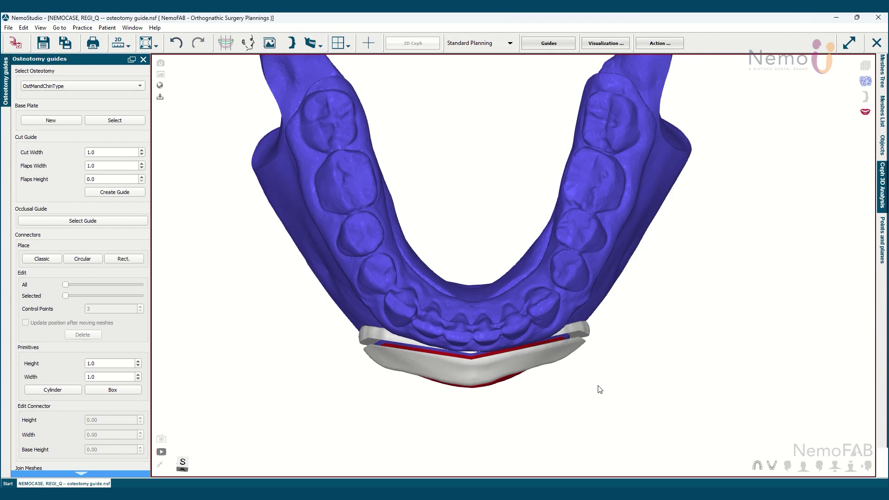
left_click_drag(599, 389, 599, 294)
scroll(545, 237, "up", 2)
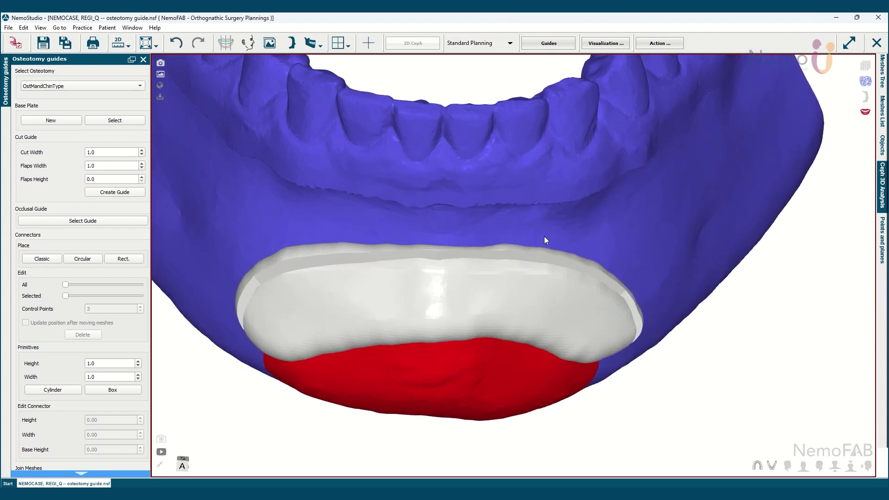
Hide the thin upper Temporal mesh above the osteotomy cut so only the baseplate half over the chin remains displayed.
left_click(882, 112)
scroll(827, 378, "down", 15)
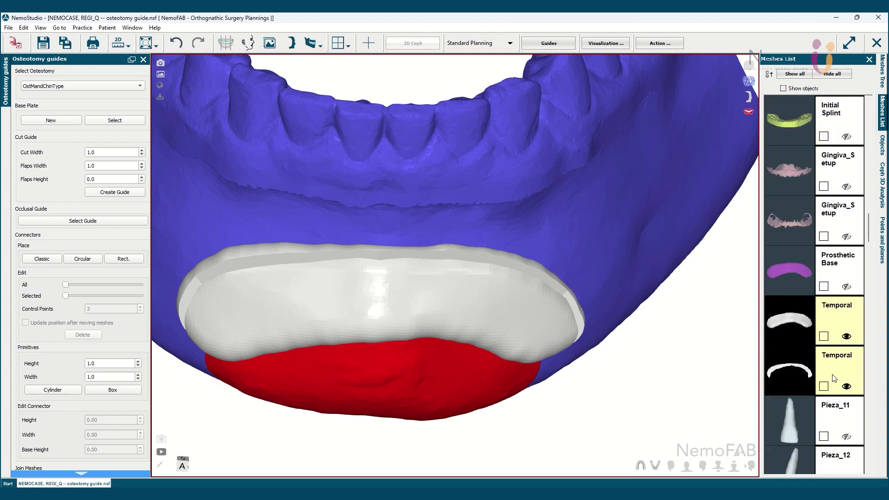
left_click(847, 387)
left_click_drag(701, 356, 560, 339)
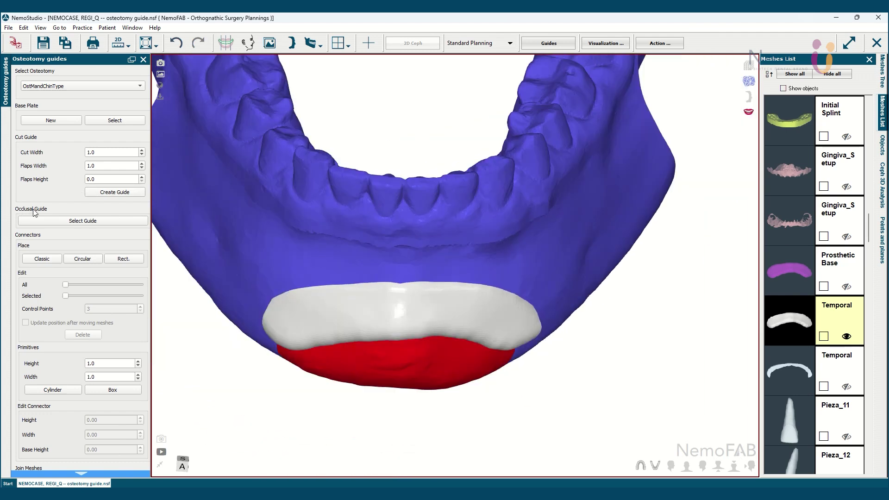
Assign the Initial Splint mesh as the occlusal guide.
left_click(77, 222)
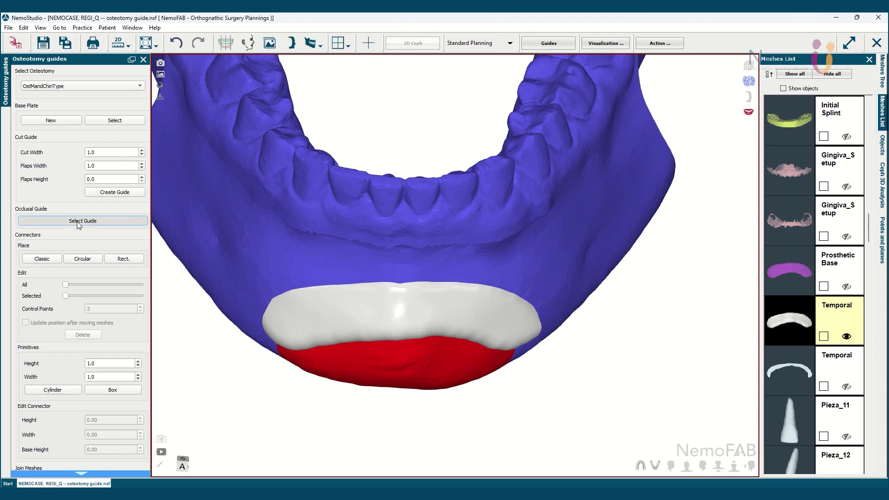
scroll(461, 286, "down", 15)
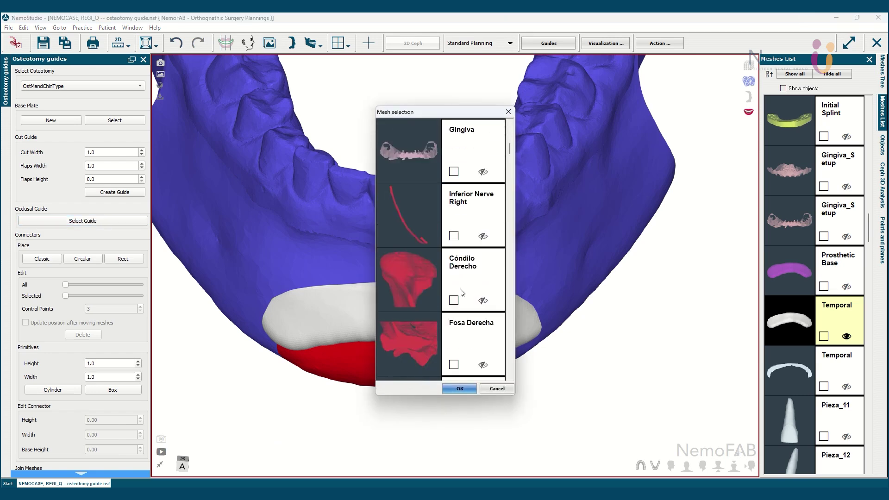
scroll(460, 297, "down", 9)
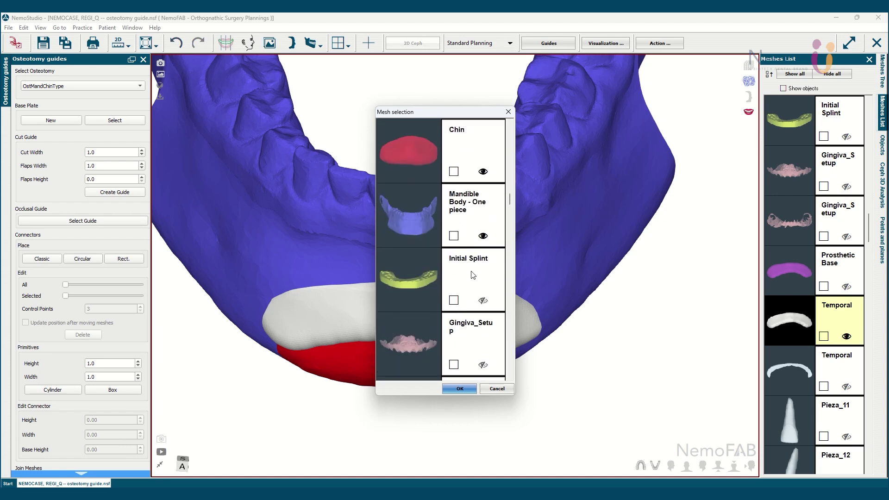
left_click(454, 301)
left_click(461, 390)
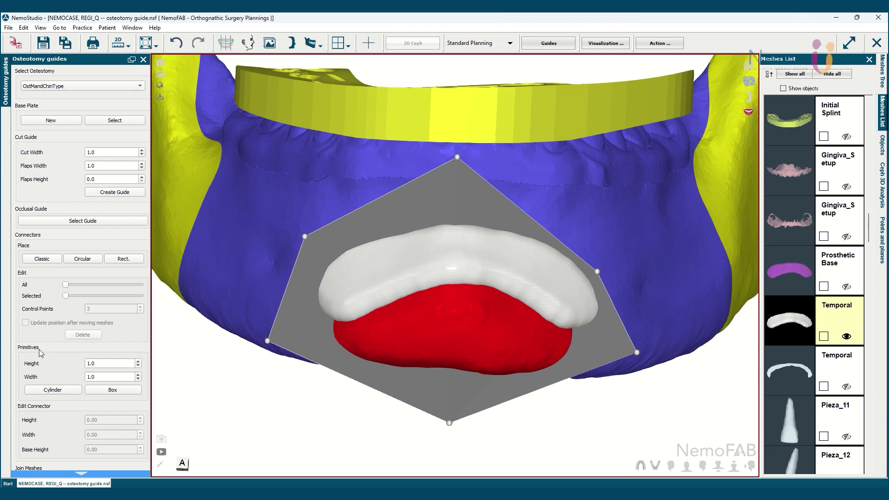
Place a cylinder primitive with height 5 and width 5 on the upper middle of the baseplate.
double_click(89, 364)
type("5")
left_click(111, 377)
type("5")
left_click(68, 391)
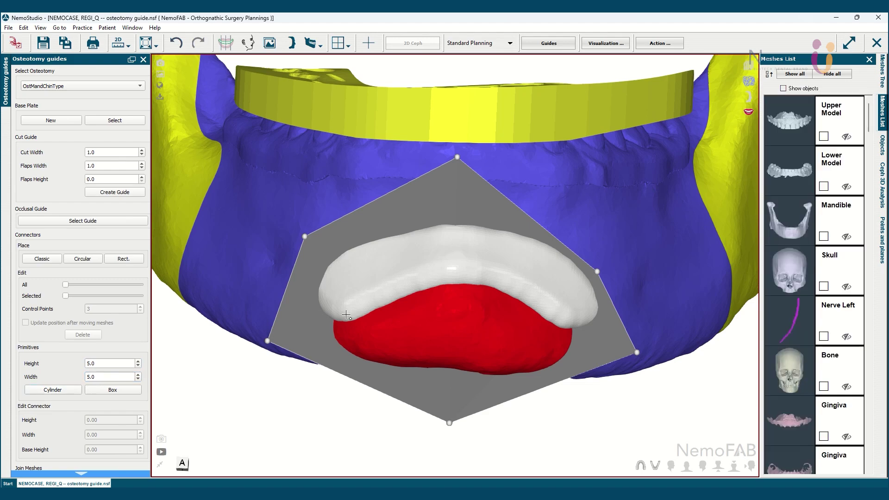
left_click(464, 250)
mouse_move(411, 305)
left_mouse_down()
mouse_move(450, 340)
mouse_move(422, 343)
mouse_move(440, 301)
mouse_move(422, 306)
left_mouse_up()
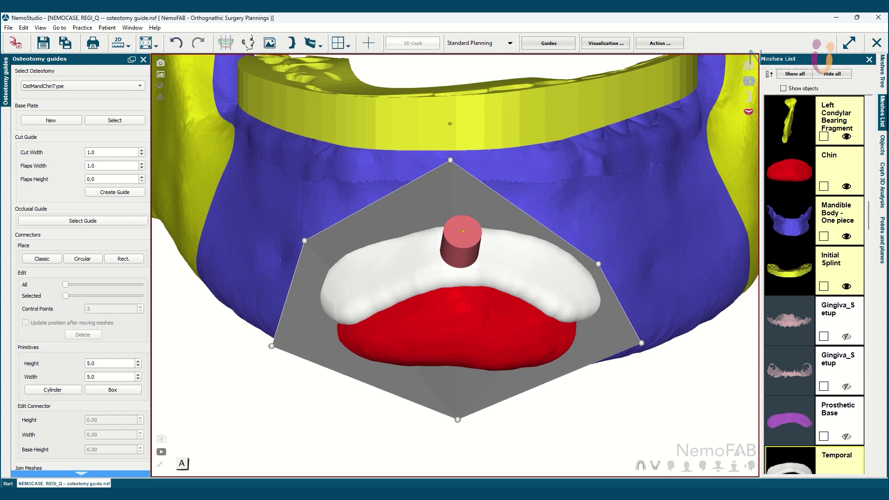
Try a connector with a circular base between the front of the splint and the cylinder, and delete it.
left_click(463, 231)
left_click_drag(497, 253, 474, 246)
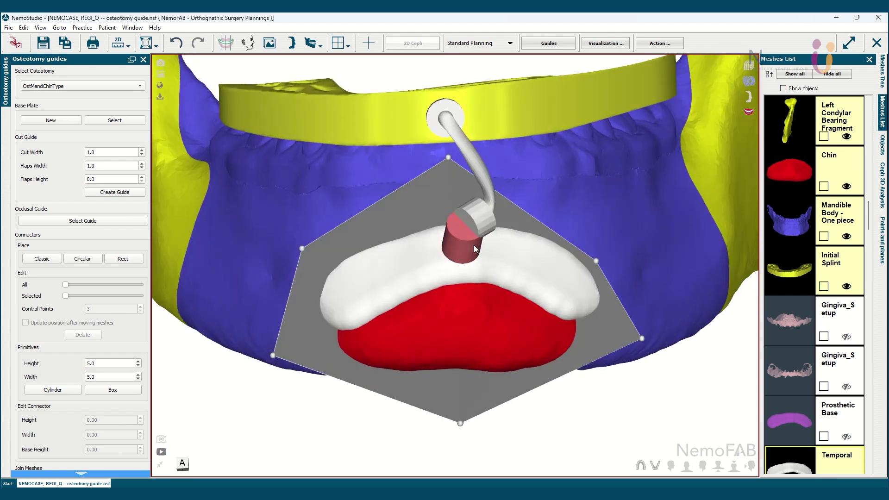
left_click(464, 165)
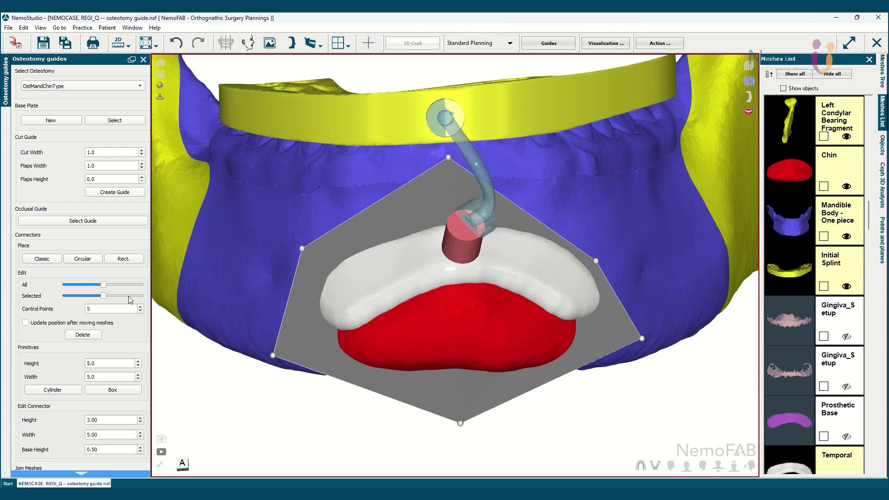
left_click(89, 336)
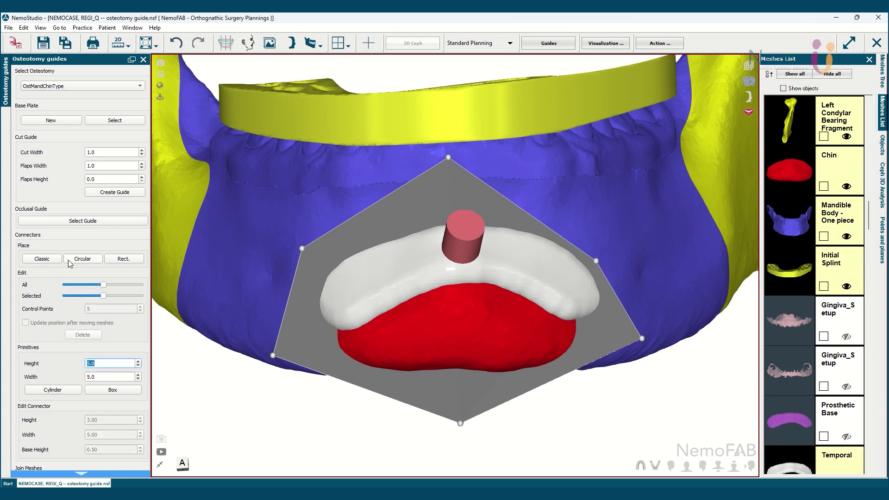
Place two classic connectors joining the splint to the baseplate, one on each side of the cylinder.
left_click(49, 259)
left_click(369, 119)
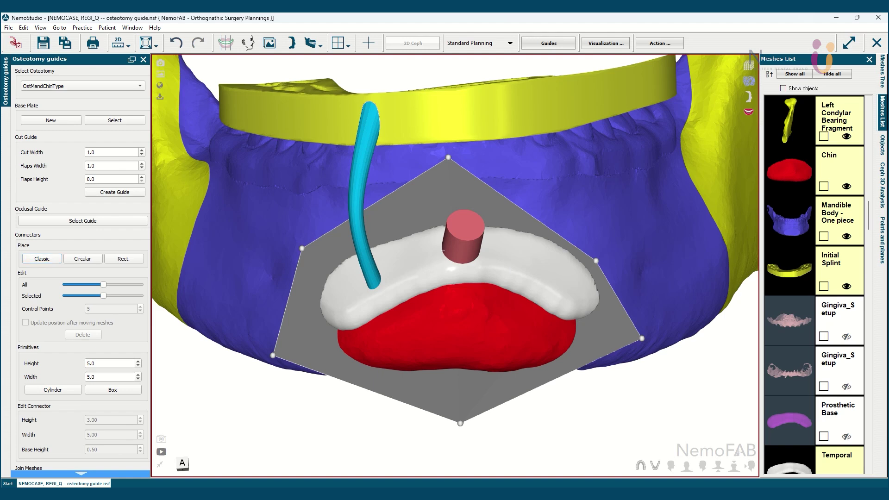
left_click(542, 110)
left_click_drag(373, 314, 519, 318)
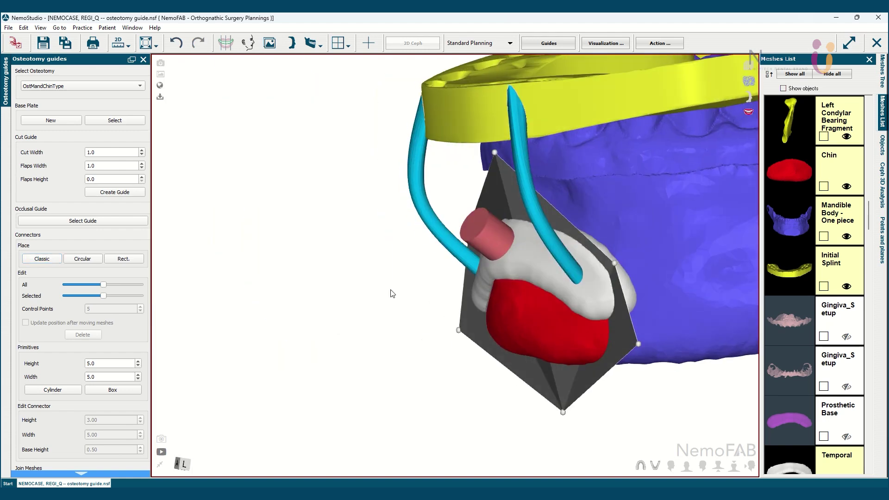
Adjust the curve of a classic connector through its control points and increase the thickness of all connectors.
left_click(535, 215)
left_click_drag(535, 215, 648, 202)
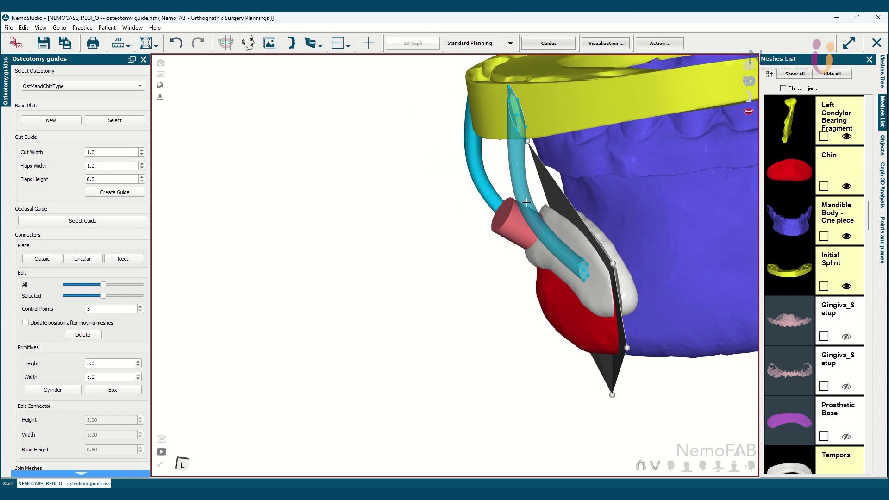
left_click_drag(526, 206, 368, 220)
left_click_drag(399, 285, 320, 313)
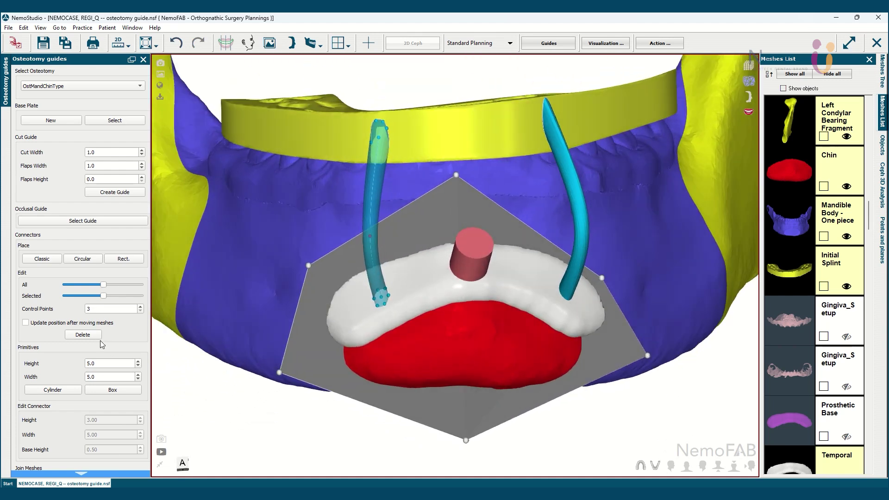
left_click_drag(104, 284, 121, 289)
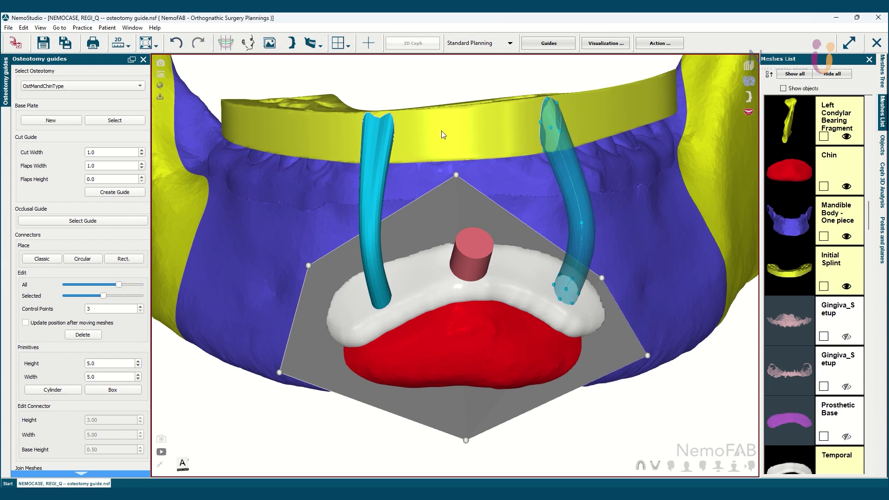
Join the Occlusal Guide, Temporal, Temporal (2) and connector meshes into one mesh, and close the osteotomy guides tool.
left_click(108, 473)
left_click(108, 474)
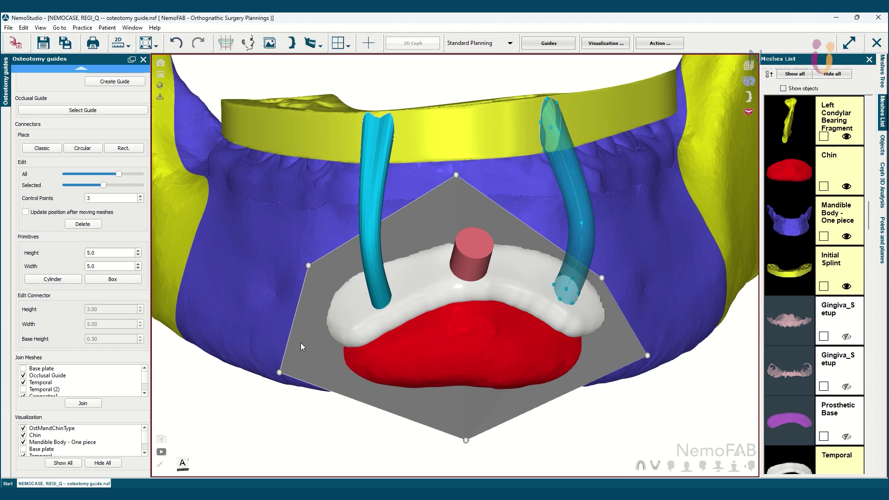
left_click(80, 407)
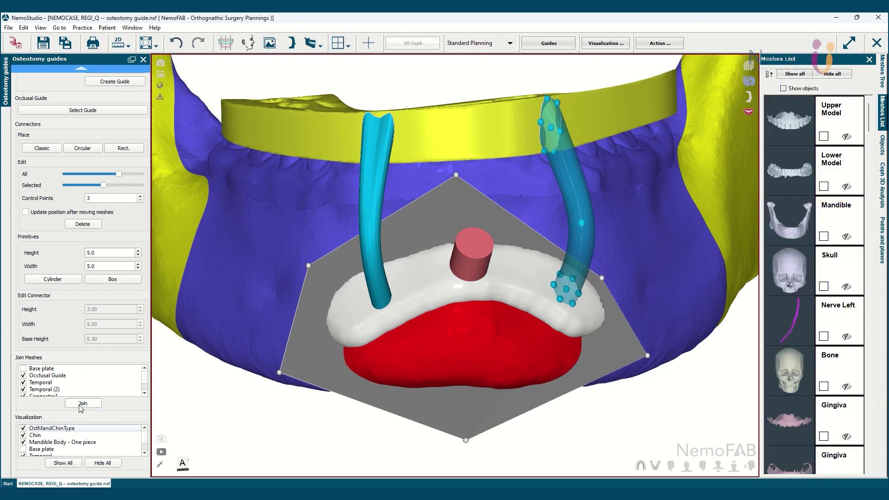
left_click(143, 60)
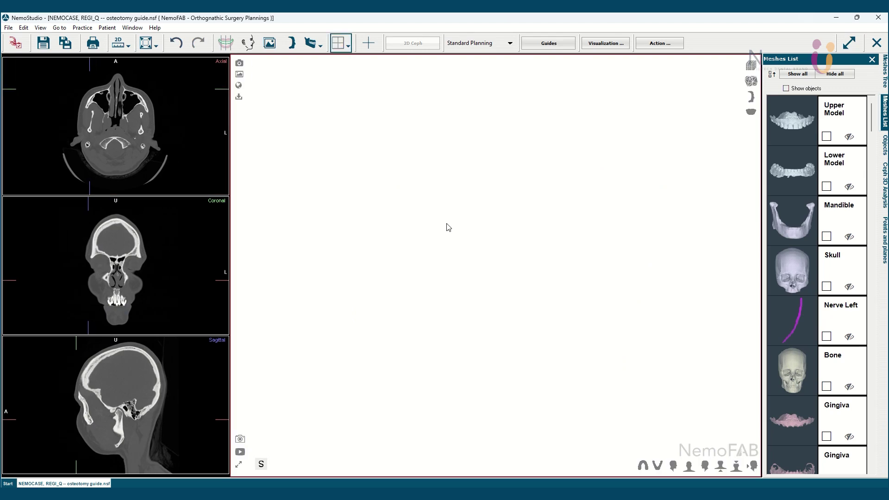
Show the joined guide mesh on its own and inspect its splint, connectors and baseplate from several angles.
scroll(816, 337, "down", 15)
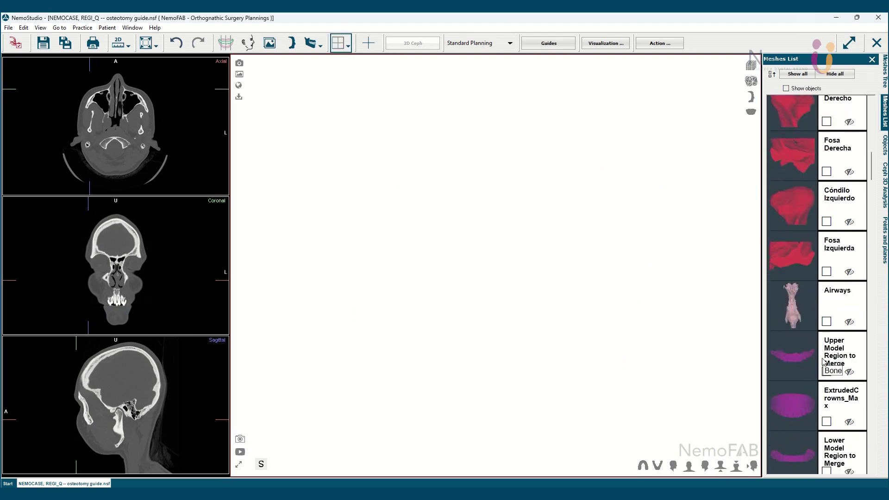
scroll(823, 364, "down", 12)
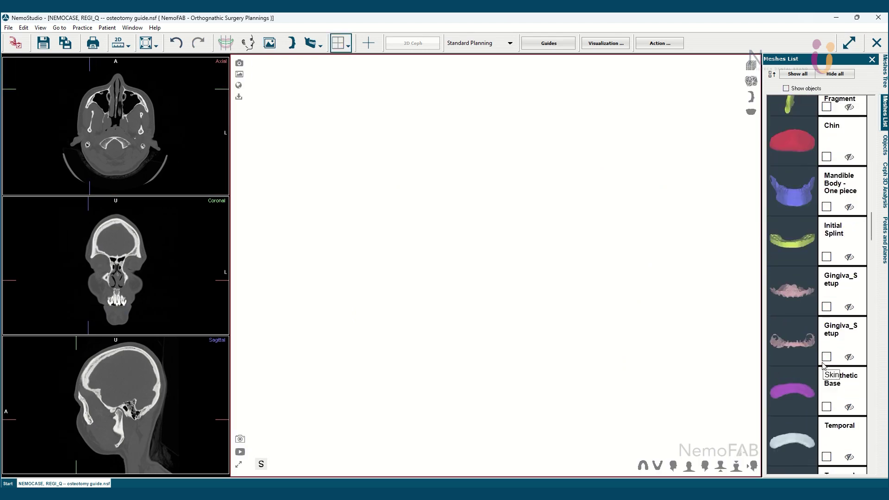
left_click(849, 436)
left_click_drag(638, 328, 585, 302)
scroll(586, 301, "up", 4)
middle_click_drag(664, 243, 513, 345)
left_click_drag(514, 349, 612, 271)
scroll(609, 287, "up", 3)
scroll(519, 301, "up", 3)
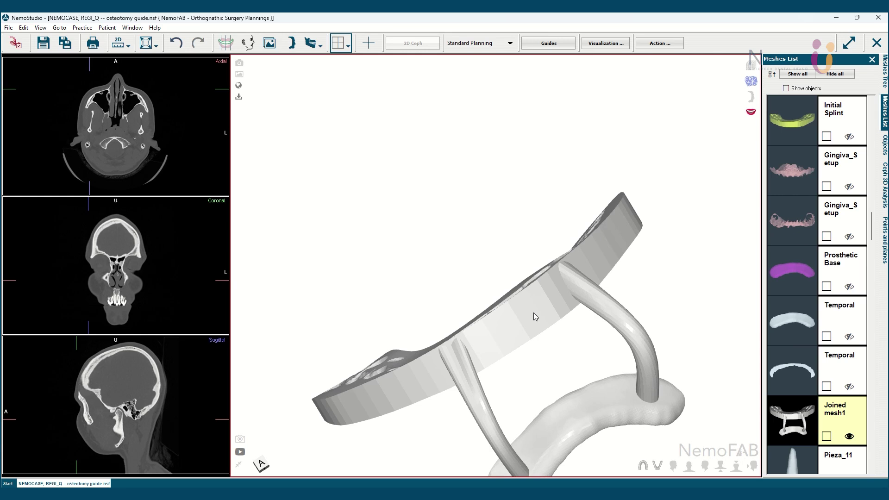
Open the mesh options for the joined guide.
right_click(533, 312)
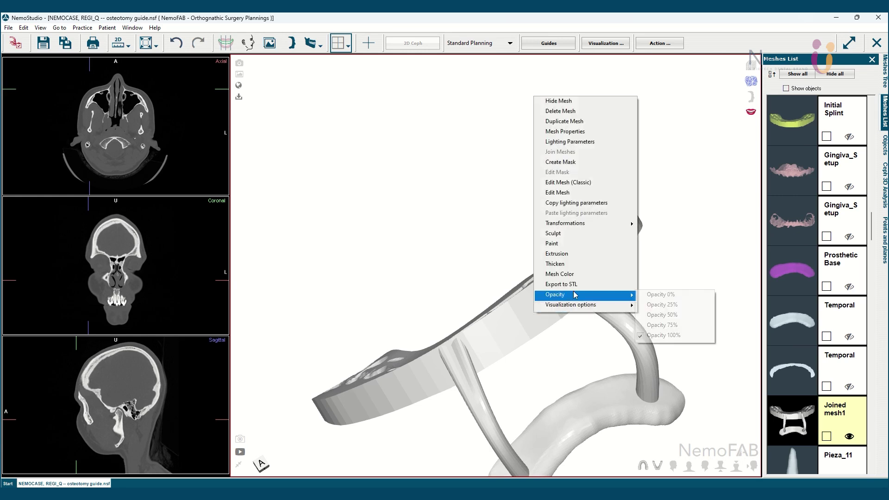